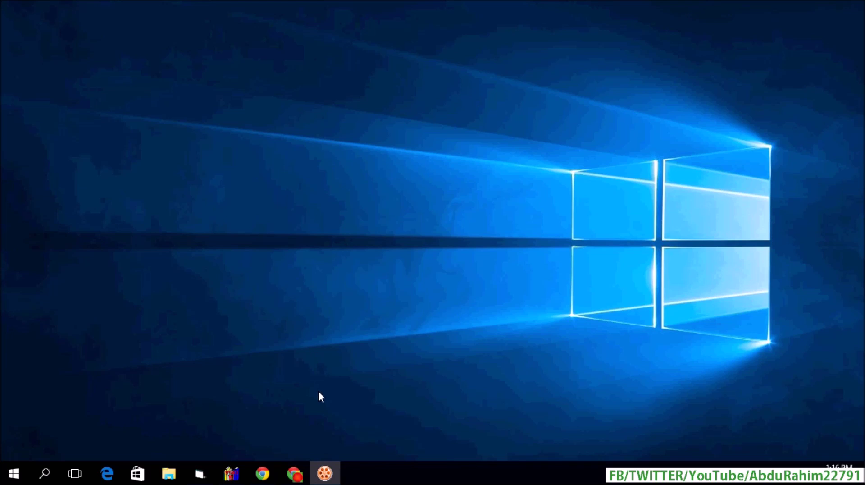
# Switch to Chrome and open the BD Entertainment channel page on YouTube.
pyautogui.click(295, 473)
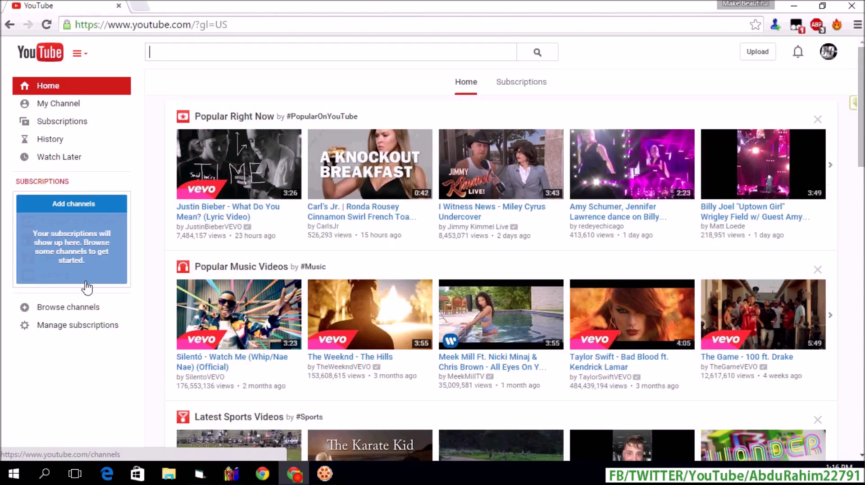
pyautogui.click(85, 316)
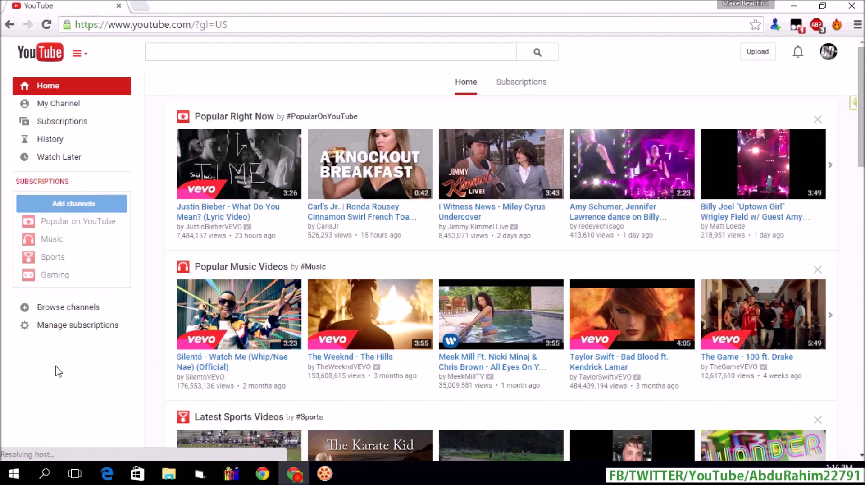
pyautogui.click(826, 54)
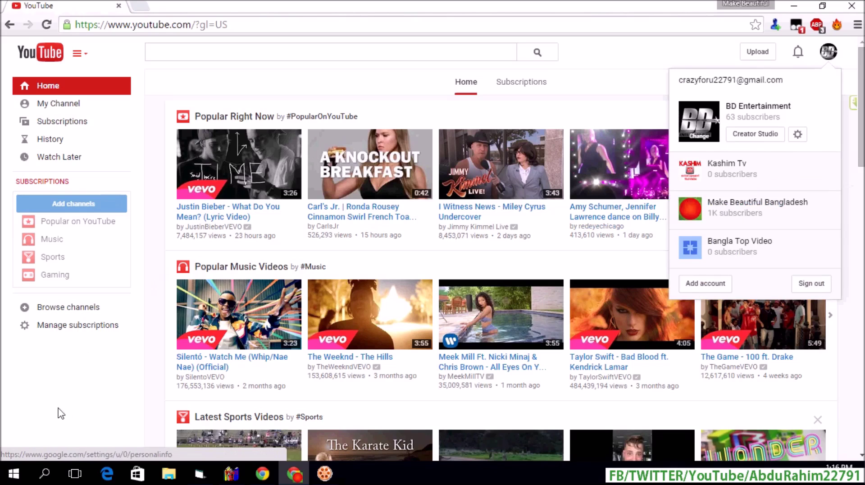
pyautogui.click(86, 106)
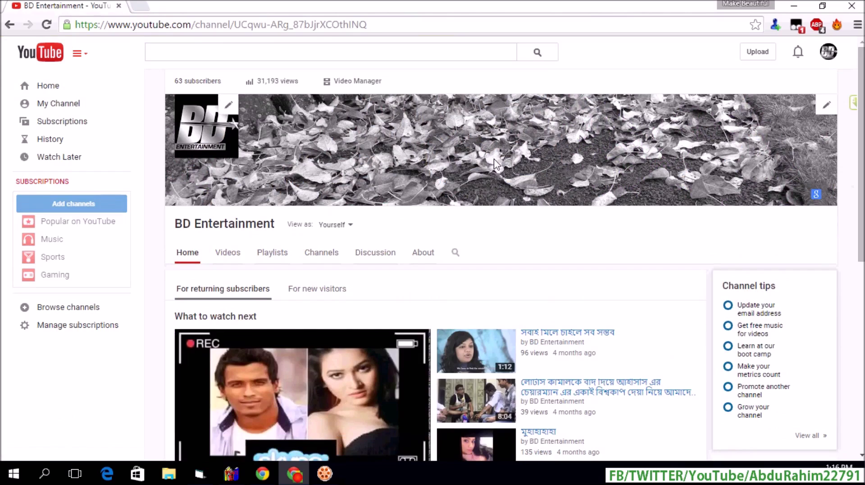
# Open the channel's analytics overview and examine the total estimated earnings for the last 28 days.
pyautogui.click(290, 82)
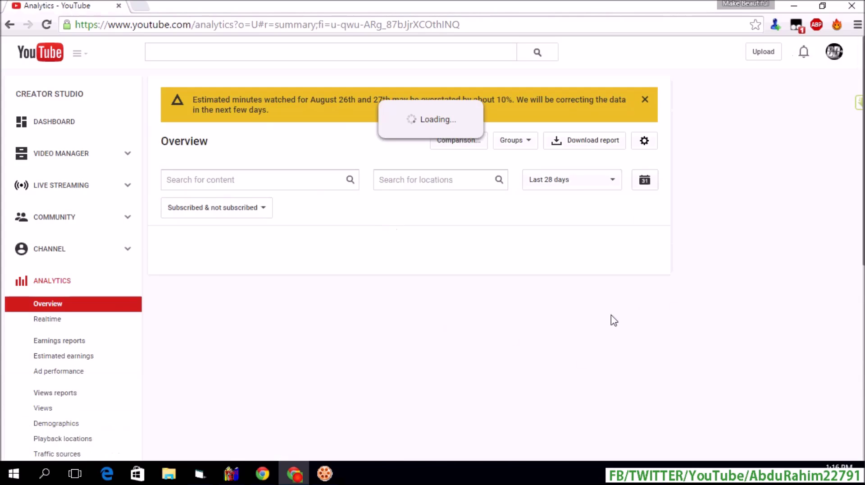
pyautogui.scroll(-3, 571, 361)
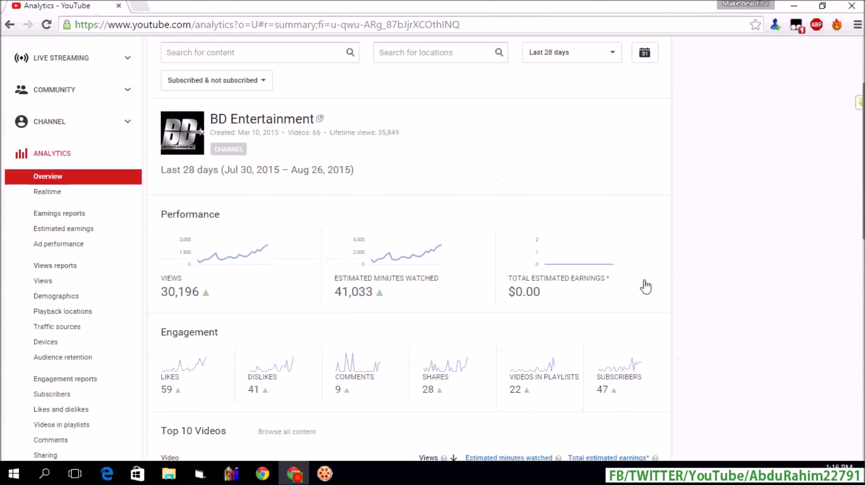
pyautogui.moveTo(627, 280)
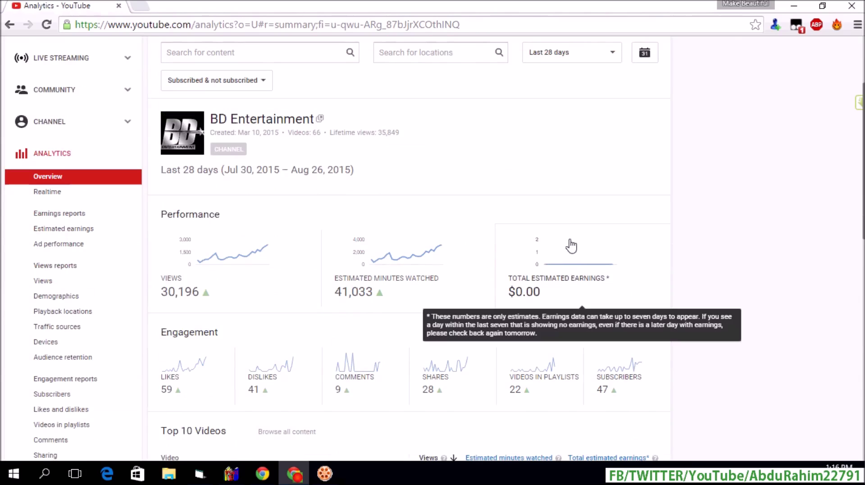
pyautogui.moveTo(595, 274)
pyautogui.scroll(3, 595, 274)
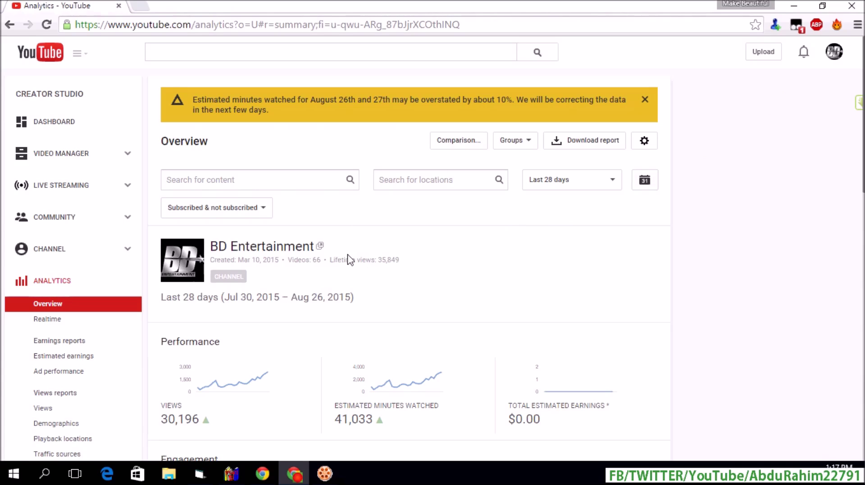
# Open the channel's monetization settings through the additional features in the account settings.
pyautogui.click(836, 53)
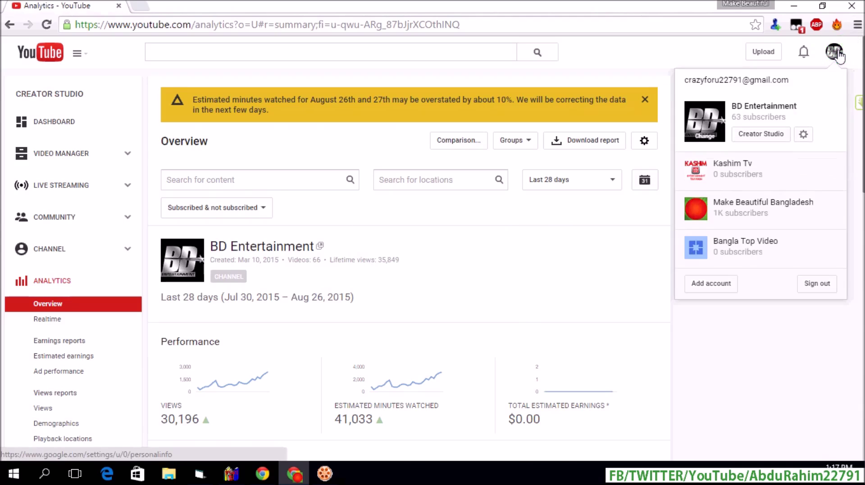
pyautogui.click(806, 139)
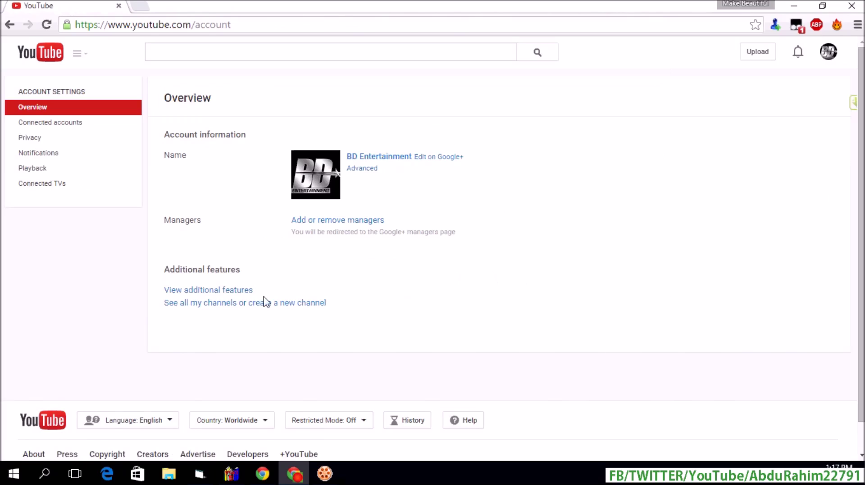
pyautogui.click(229, 291)
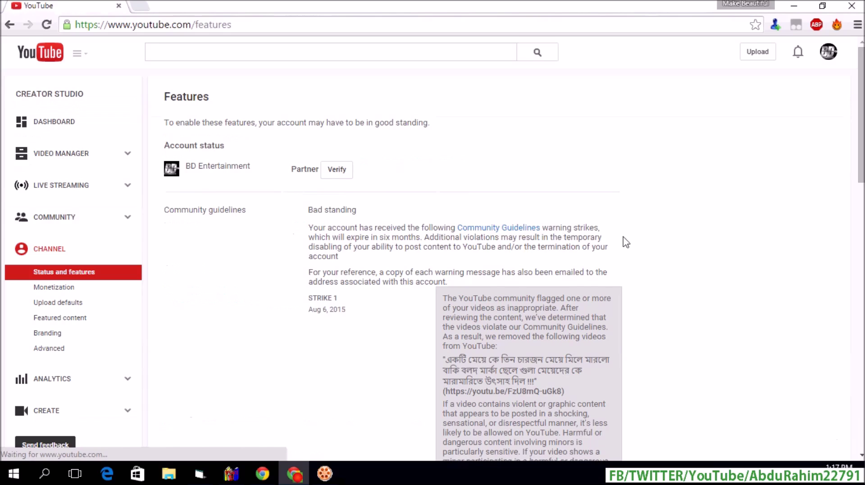
pyautogui.scroll(-5, 711, 247)
pyautogui.scroll(-6, 714, 250)
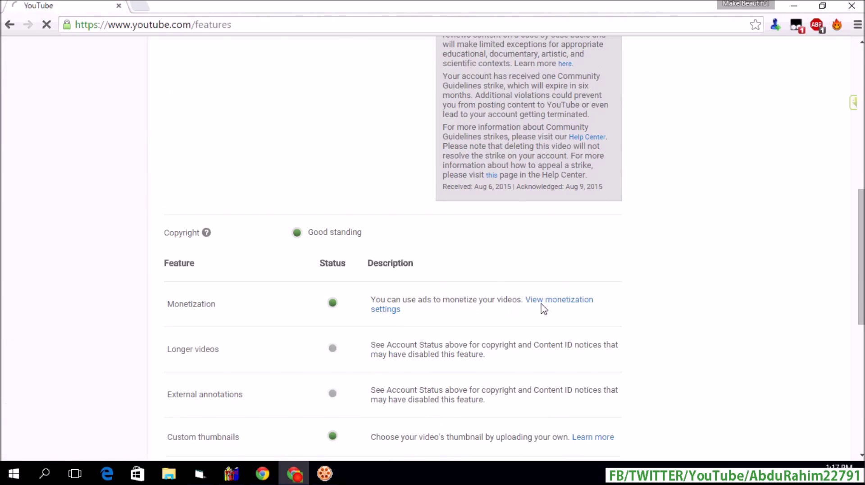
pyautogui.scroll(-1, 519, 304)
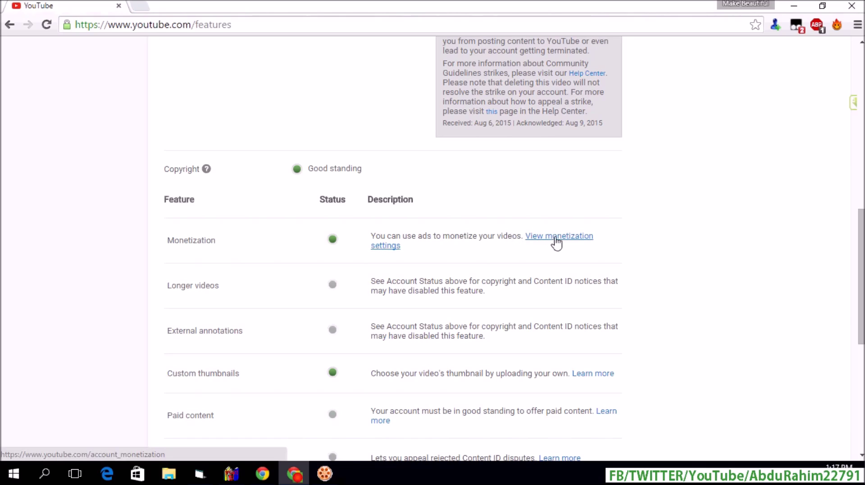
pyautogui.click(556, 243)
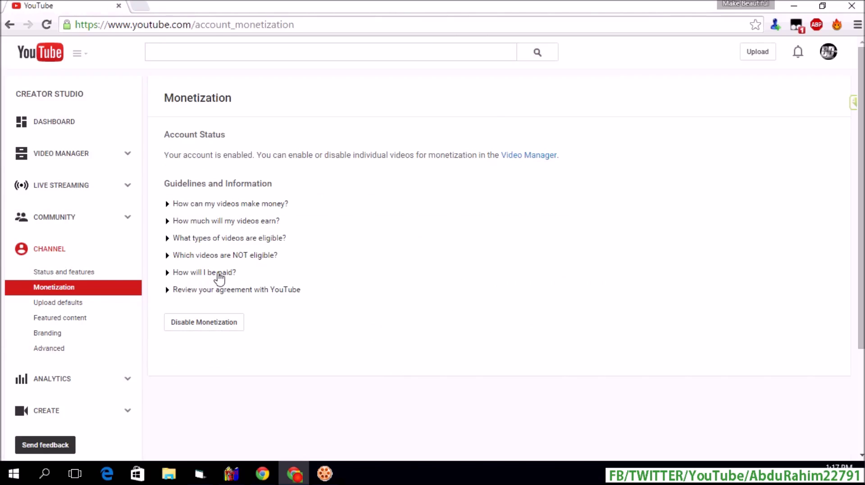
# Start associating an AdSense account from the "How will I be paid?" information and continue to AdSense.
pyautogui.click(218, 273)
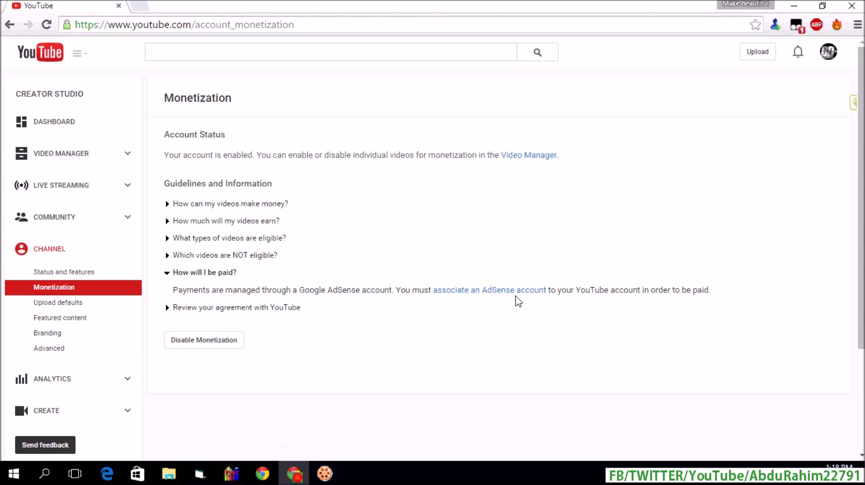
pyautogui.click(472, 291)
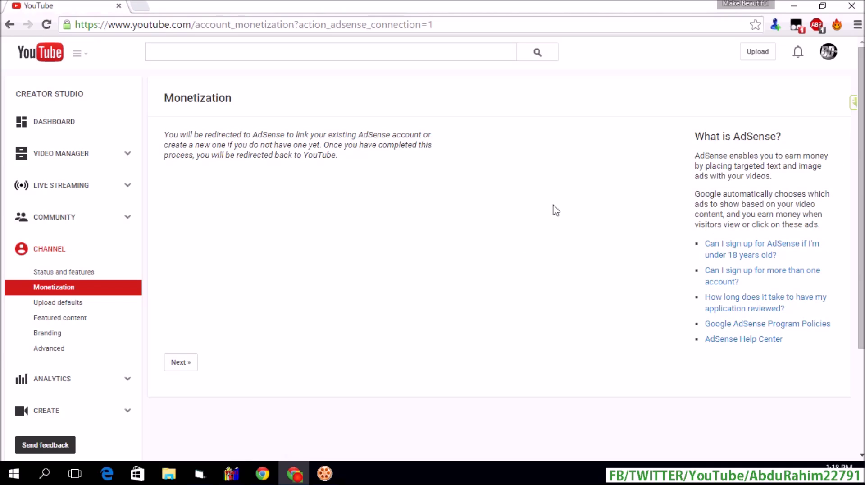
pyautogui.click(191, 363)
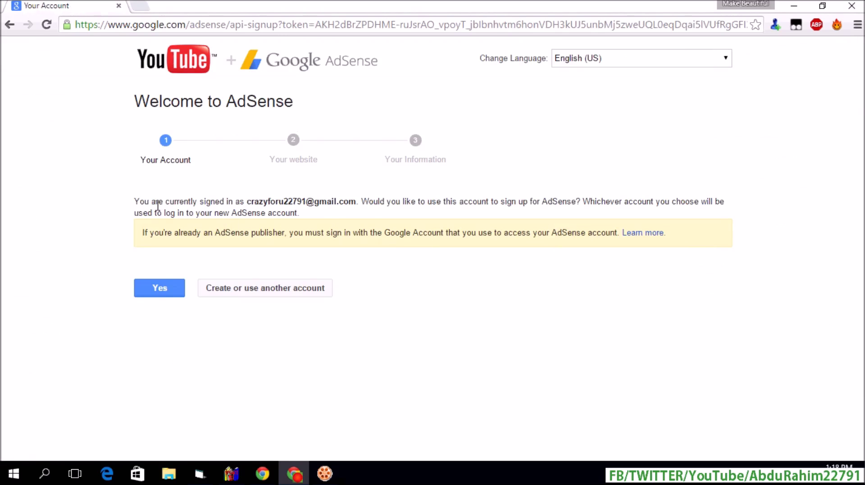
# Choose to use another Google account for AdSense instead of the signed-in one, and proceed to its sign-in.
pyautogui.moveTo(248, 202); pyautogui.dragTo(363, 201)
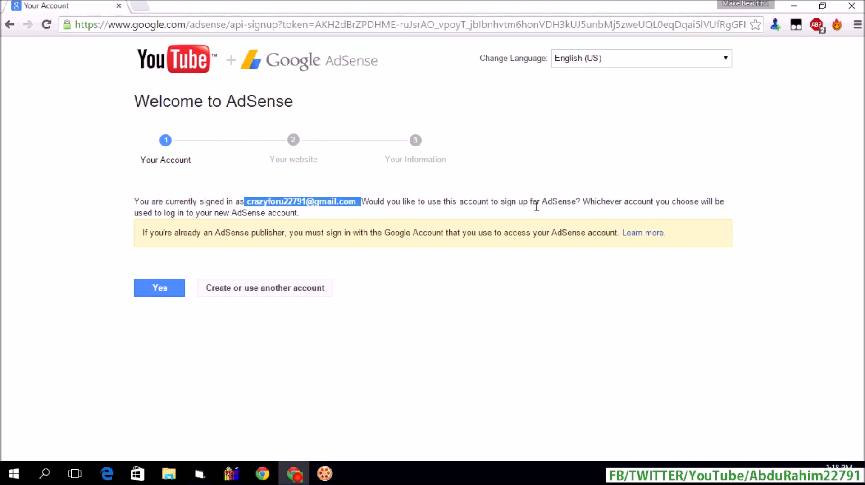
pyautogui.click(509, 199)
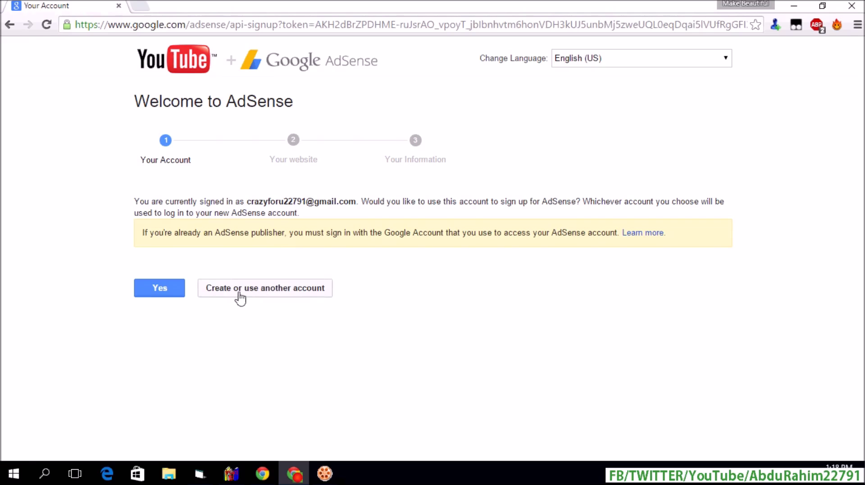
pyautogui.click(279, 293)
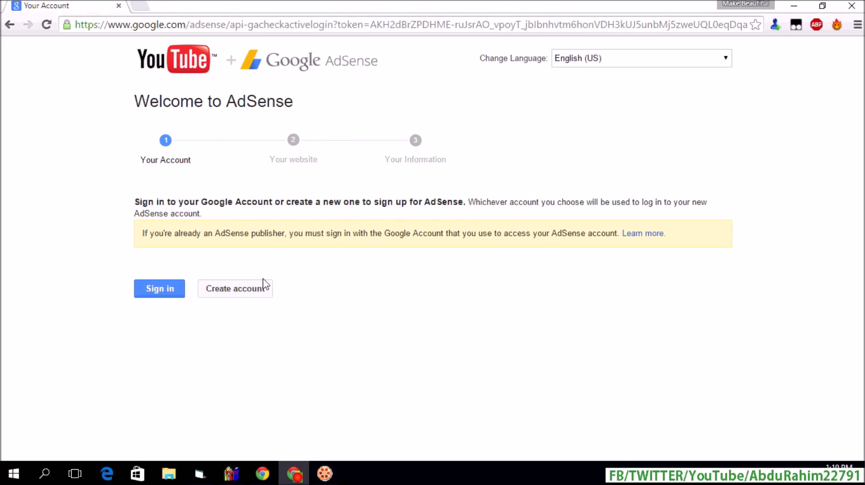
pyautogui.click(149, 290)
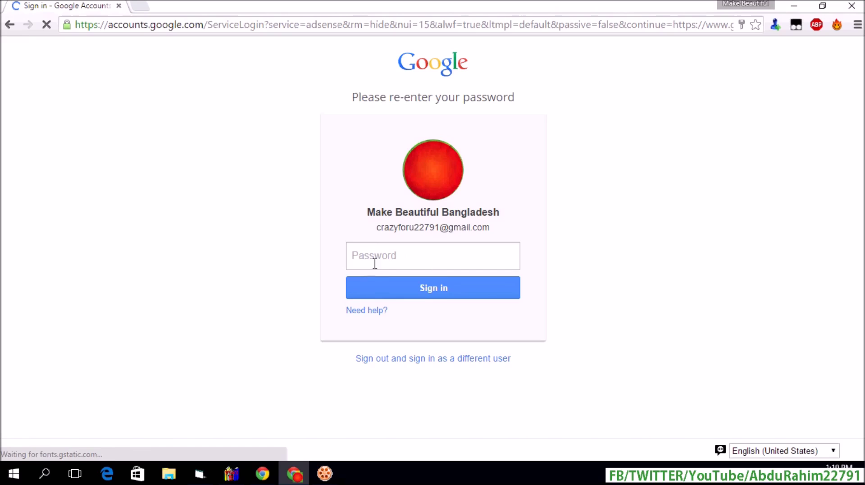
# Sign out and sign in to AdSense as a different user with that account's username and account password.
pyautogui.click(380, 247)
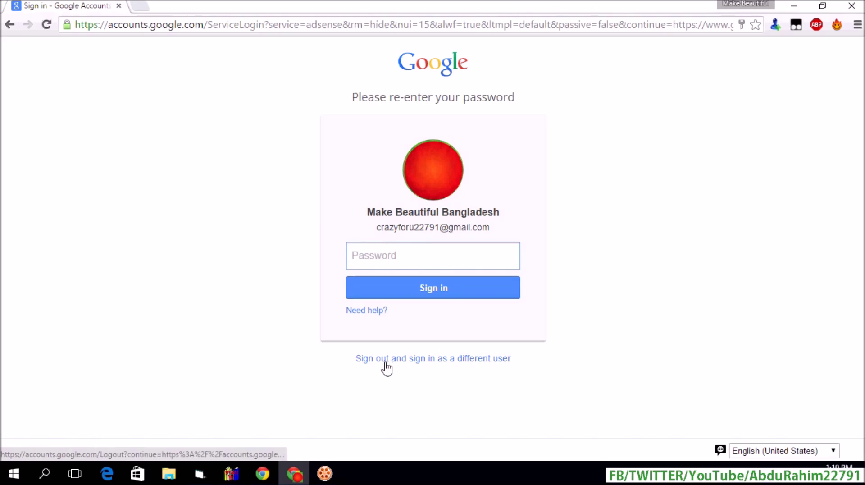
pyautogui.click(453, 360)
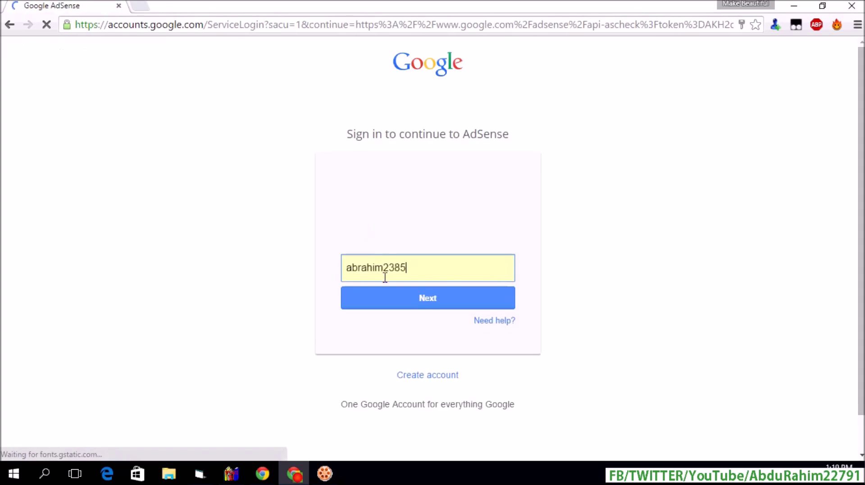
pyautogui.click(421, 305)
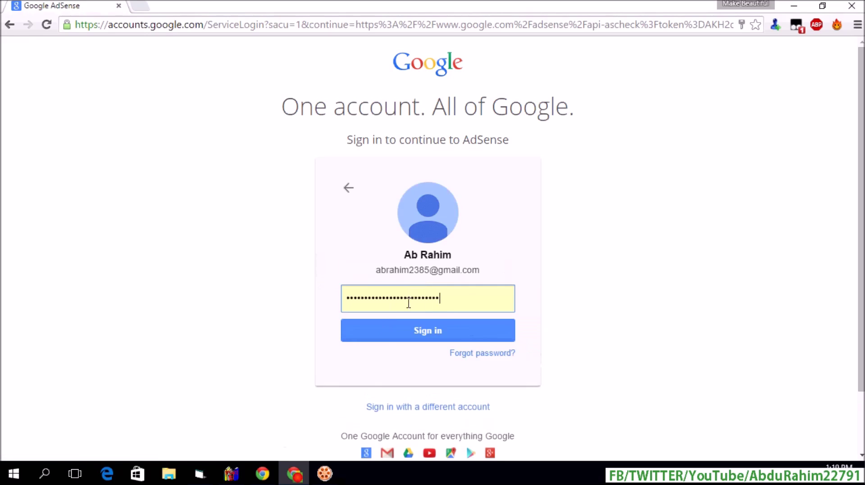
pyautogui.click(417, 333)
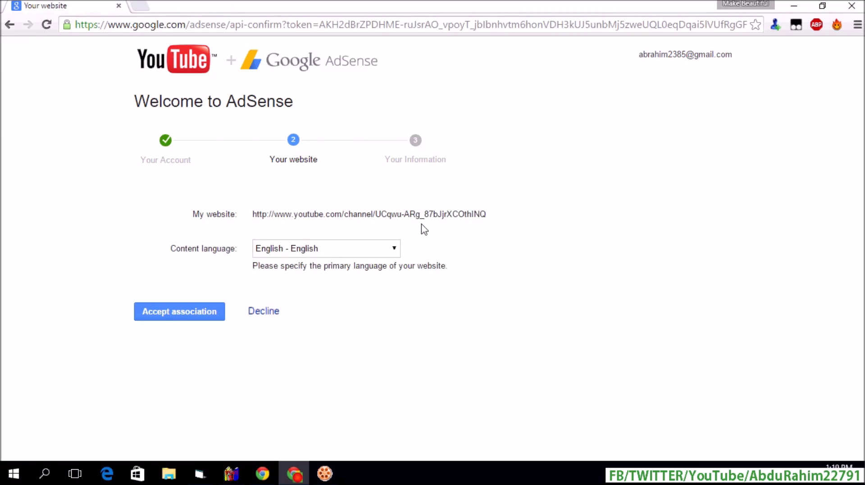
# Review the YouTube channel URL, keep English as the content language, and accept the AdSense association.
pyautogui.moveTo(248, 215); pyautogui.dragTo(452, 213)
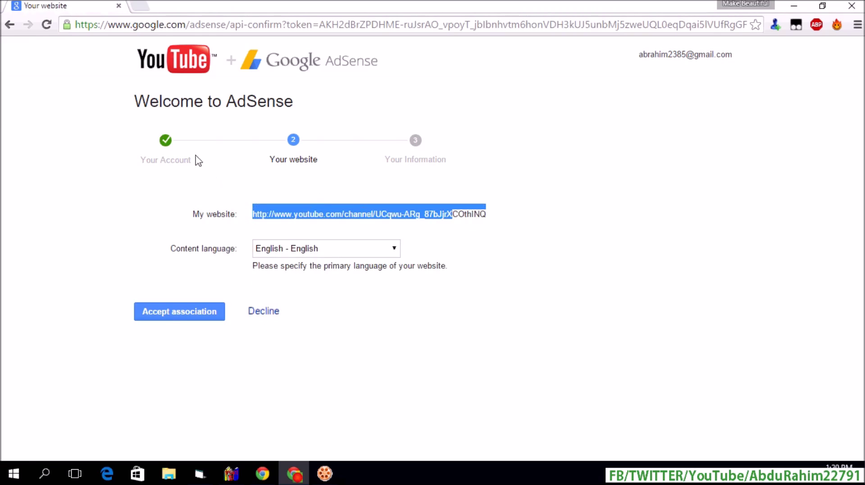
pyautogui.click(51, 215)
pyautogui.moveTo(254, 212); pyautogui.dragTo(492, 219)
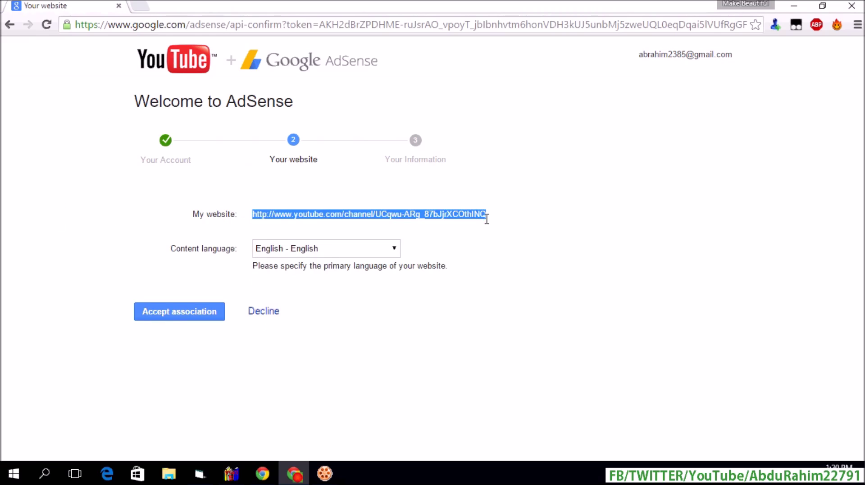
pyautogui.click(307, 249)
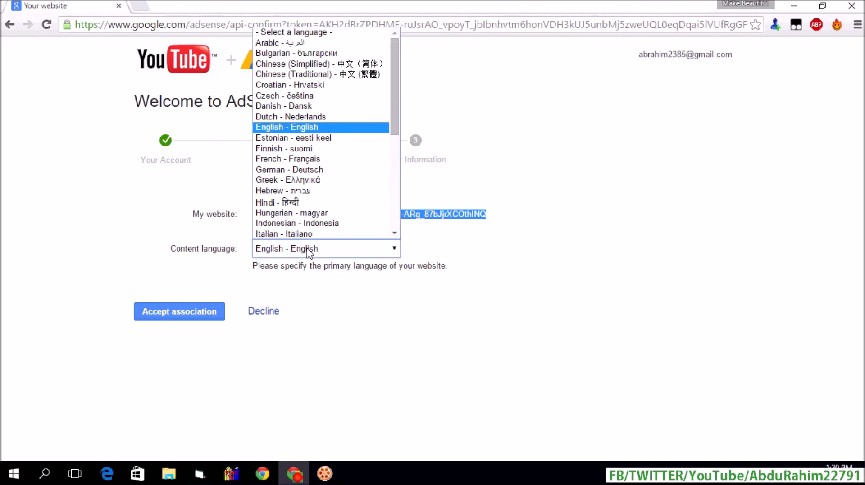
pyautogui.scroll(-5, 377, 203)
pyautogui.scroll(5, 377, 201)
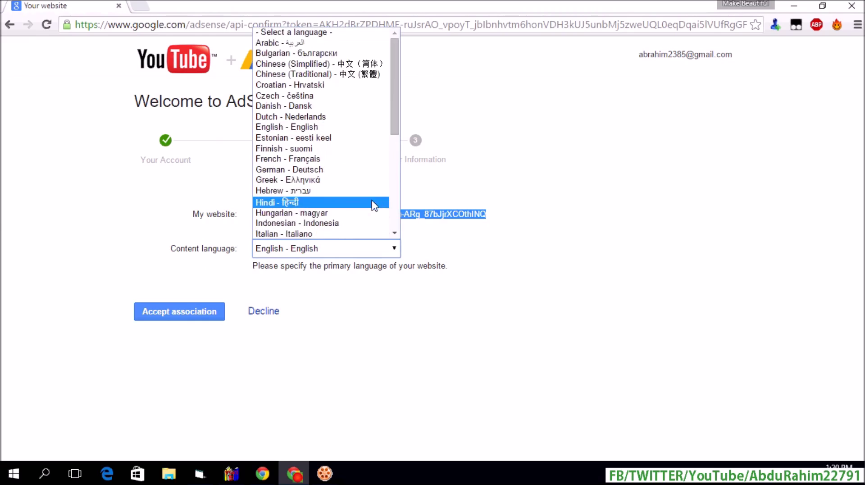
pyautogui.click(2, 220)
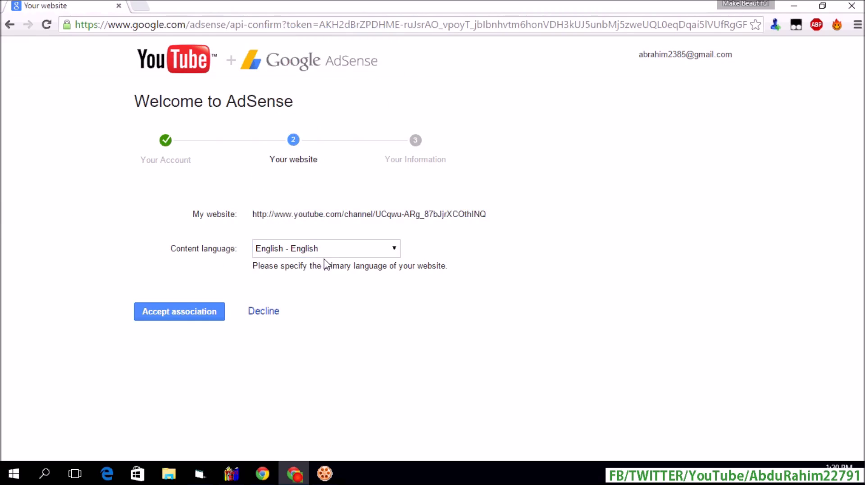
pyautogui.click(193, 315)
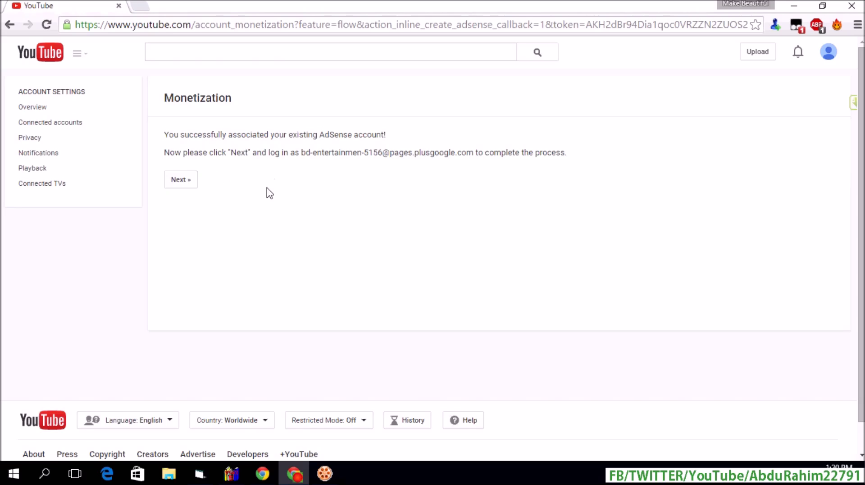
# Continue to YouTube and sign back in to the Make Beautiful Bangladesh account with its account password.
pyautogui.click(181, 181)
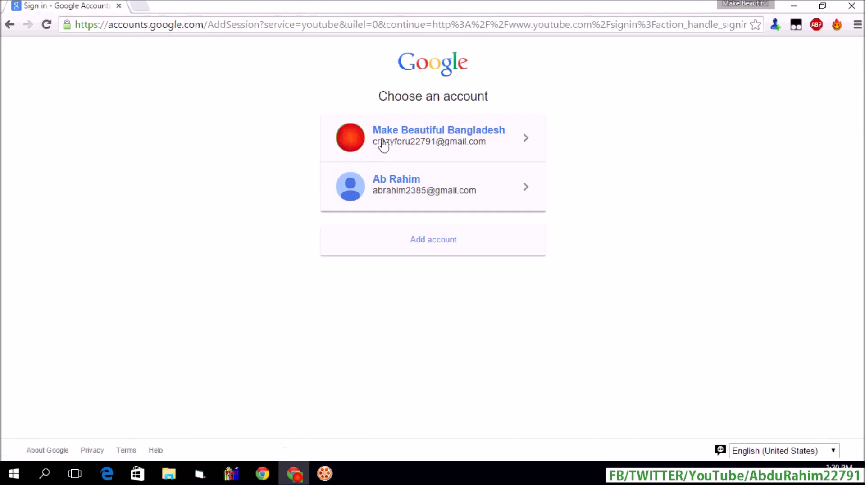
pyautogui.click(402, 138)
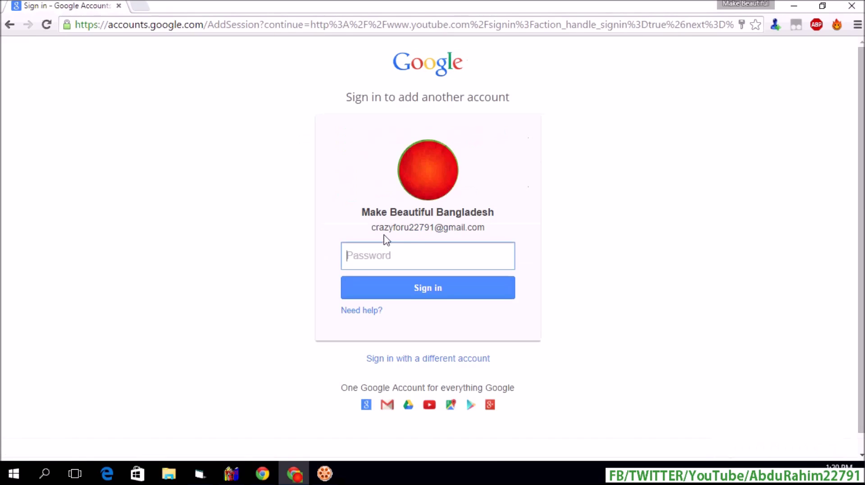
pyautogui.write('***')
pyautogui.moveTo(370, 228); pyautogui.dragTo(489, 228)
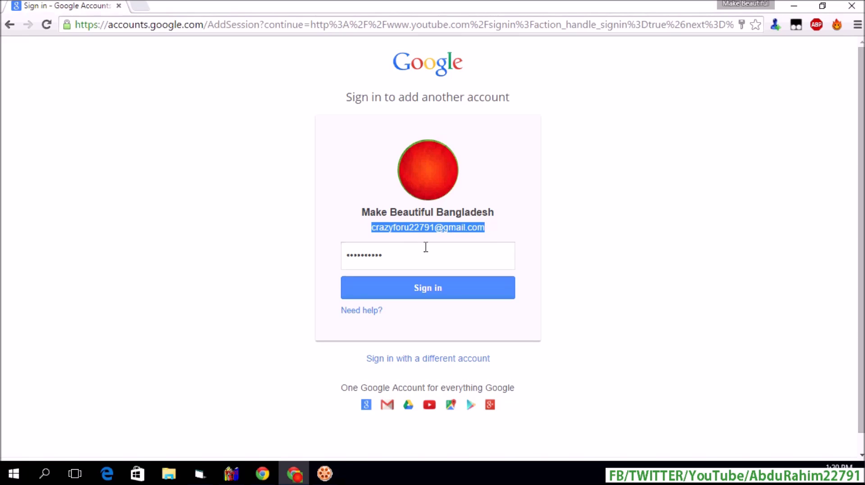
pyautogui.click(426, 292)
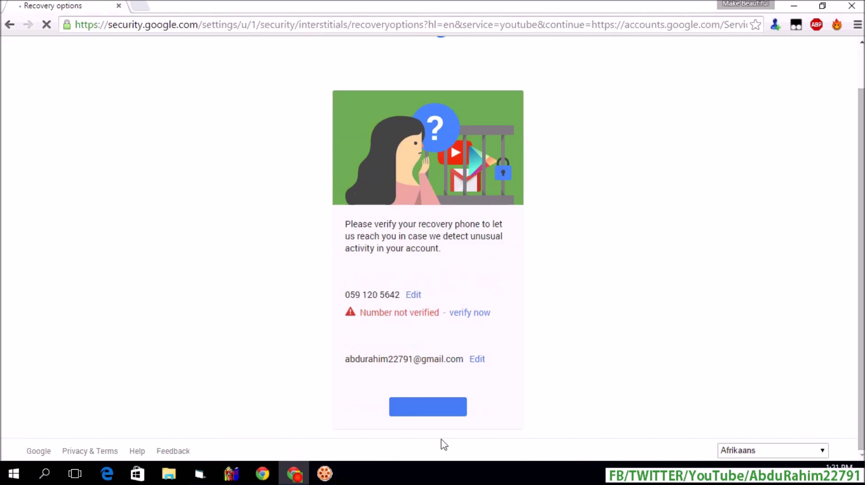
# Finish the account recovery options prompt and choose to use YouTube as BD Entertainment.
pyautogui.click(453, 410)
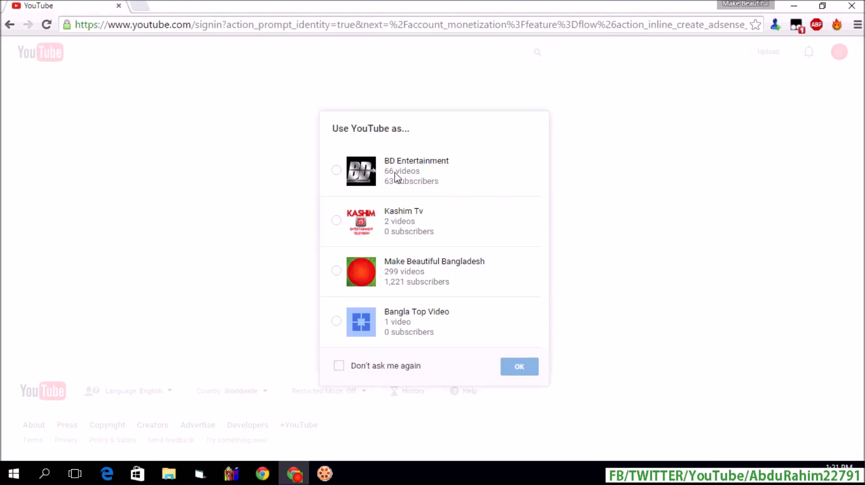
pyautogui.click(394, 173)
pyautogui.click(521, 366)
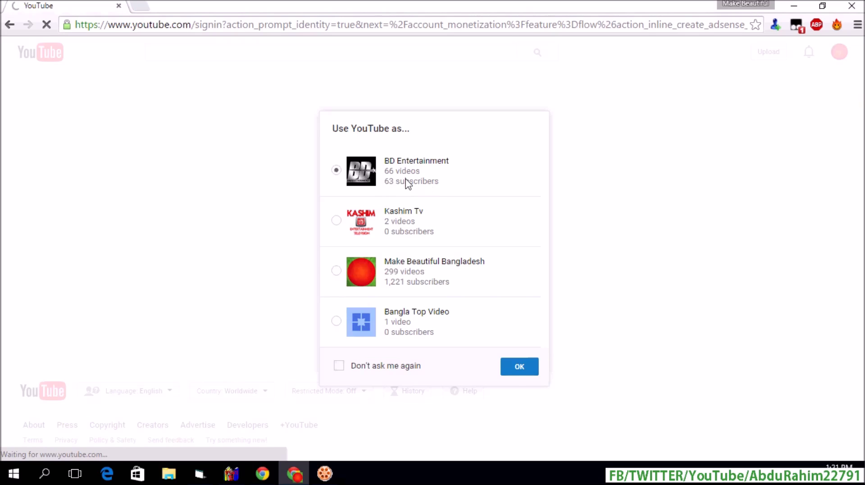
pyautogui.click(515, 369)
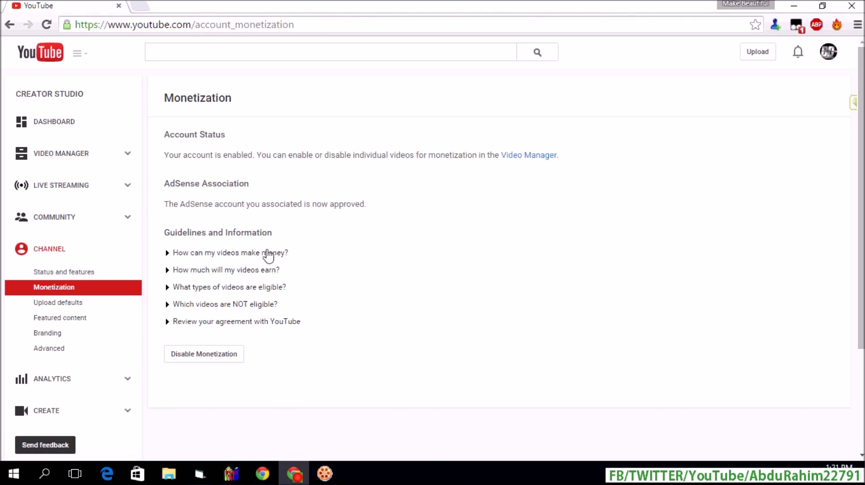
# Open the BD Entertainment channel page from the YouTube home page and check its analytics overview, including the estimated earnings.
pyautogui.click(52, 52)
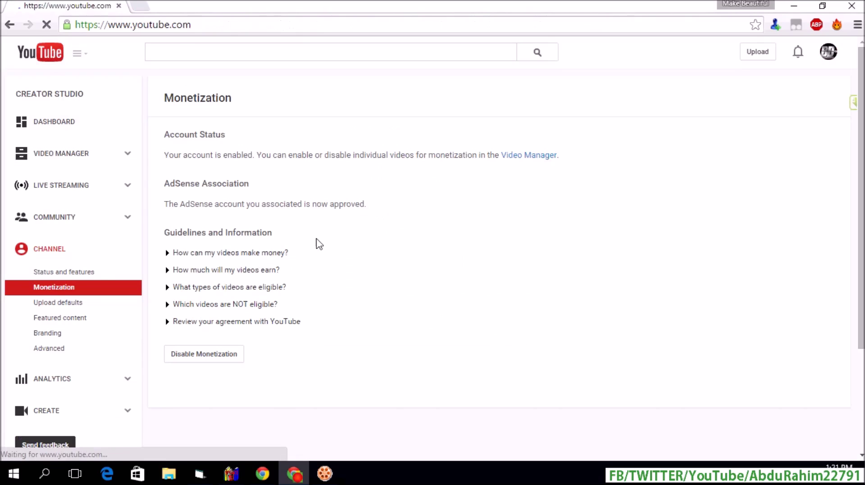
pyautogui.click(55, 105)
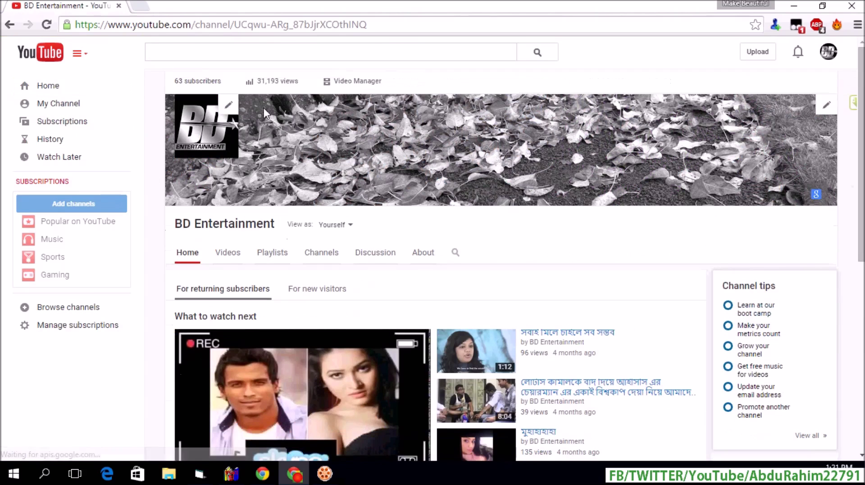
pyautogui.click(276, 81)
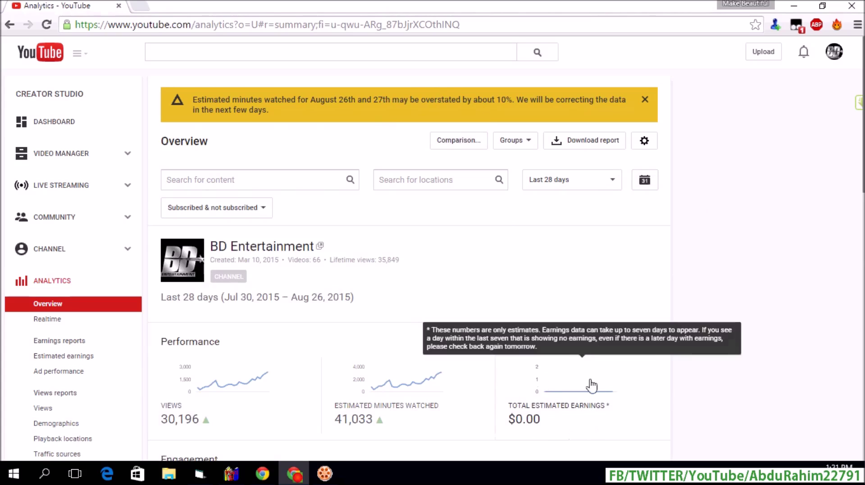
# Return to the BD Entertainment channel page and open its YouTube account settings.
pyautogui.click(28, 55)
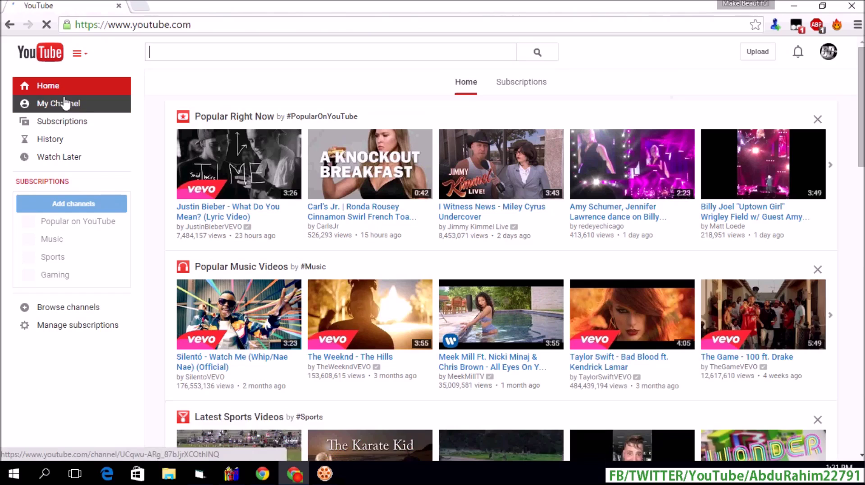
pyautogui.click(68, 103)
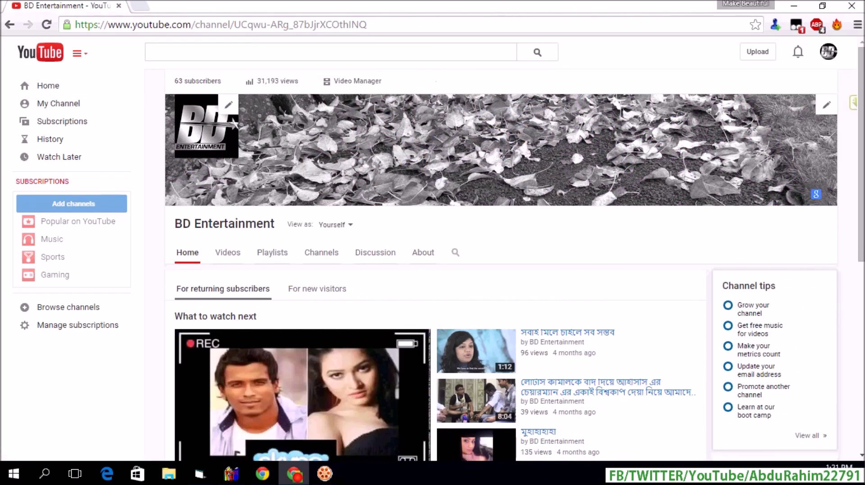
pyautogui.click(828, 50)
pyautogui.click(797, 129)
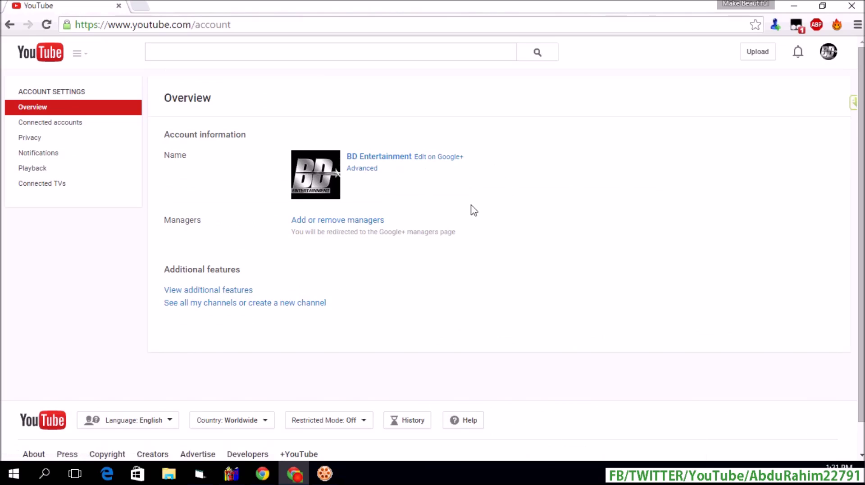
# View the channel's additional features, open the monetization settings from there, and check the AdSense association status.
pyautogui.click(209, 293)
pyautogui.scroll(-10, 310, 247)
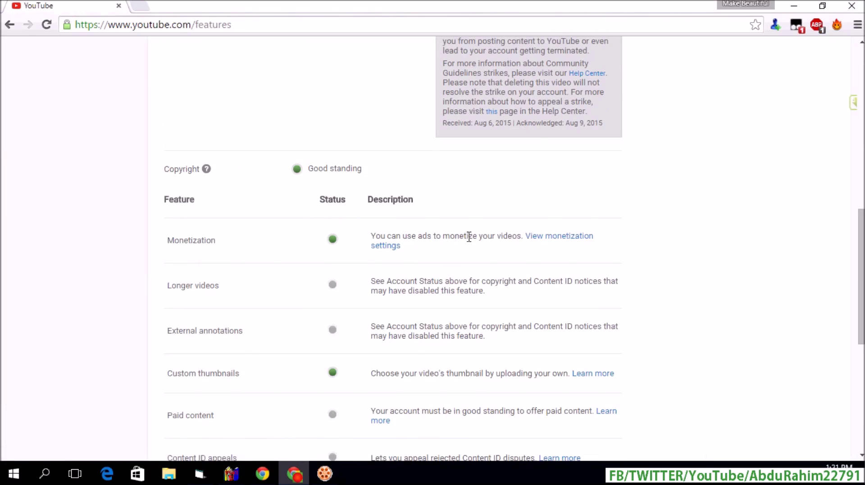
pyautogui.click(567, 237)
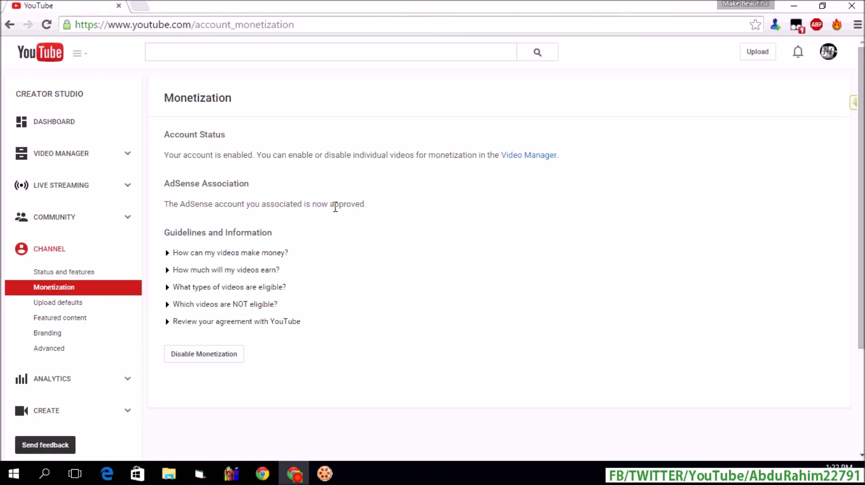
pyautogui.moveTo(164, 204); pyautogui.dragTo(342, 206)
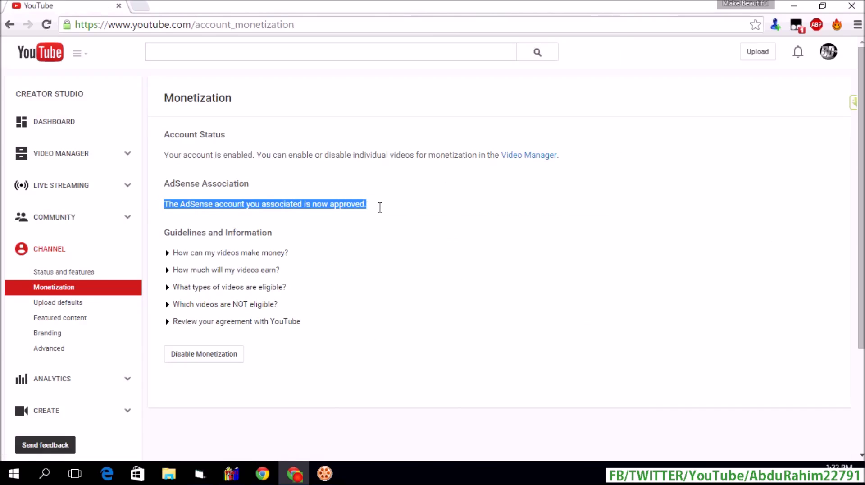
# Expand and read the guidelines on how videos make money, how much they earn, and which types are eligible.
pyautogui.click(225, 253)
pyautogui.scroll(-2, 242, 275)
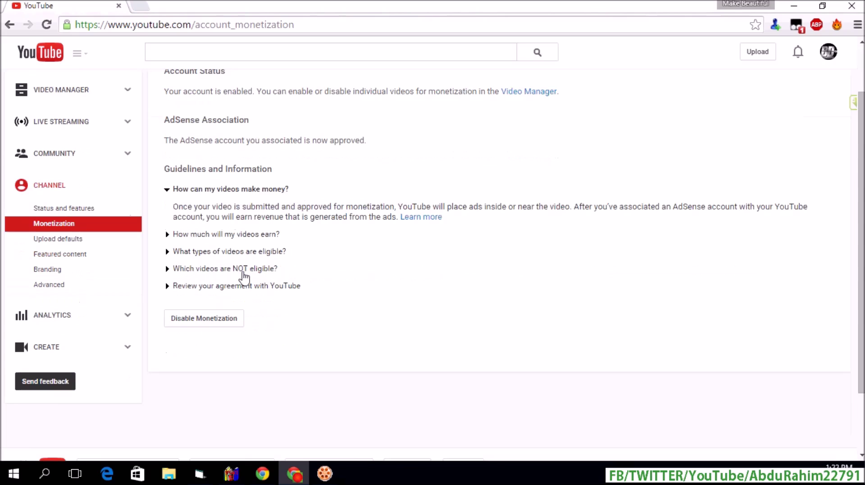
pyautogui.click(255, 234)
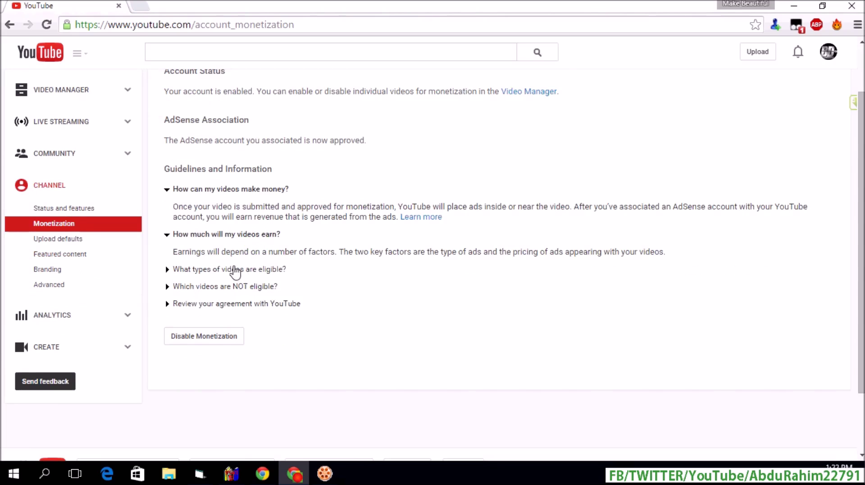
pyautogui.click(234, 269)
pyautogui.scroll(-2, 279, 251)
pyautogui.scroll(-2, 581, 223)
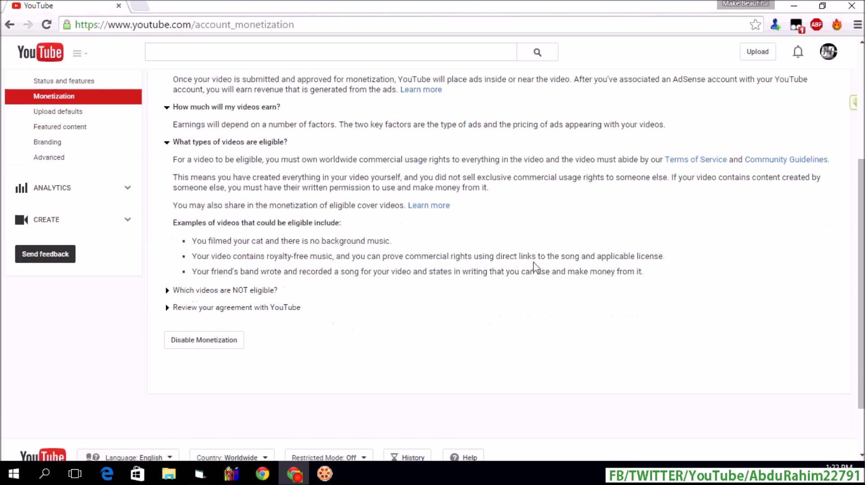
# Expand and look through the guidelines on ineligible videos and the YouTube agreement with its Partner Program Terms.
pyautogui.click(252, 290)
pyautogui.scroll(-2, 275, 290)
pyautogui.scroll(-4, 272, 294)
pyautogui.click(258, 309)
pyautogui.scroll(-2, 317, 276)
pyautogui.scroll(-10, 318, 276)
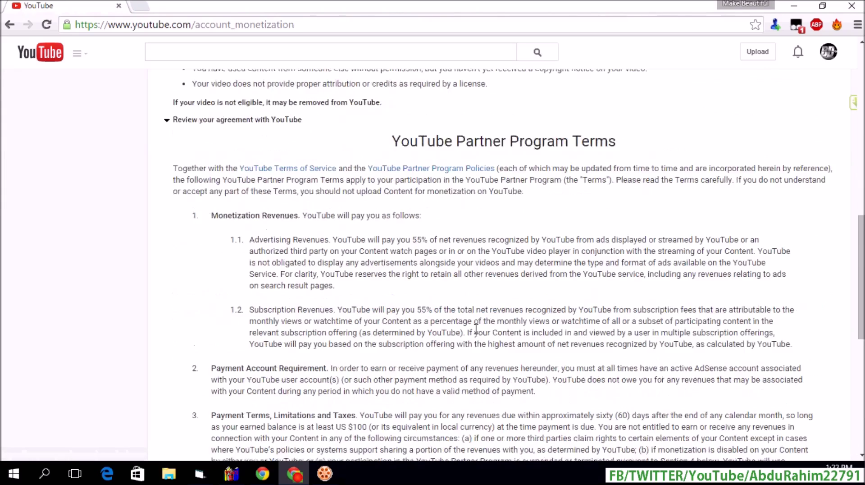
pyautogui.scroll(15, 639, 276)
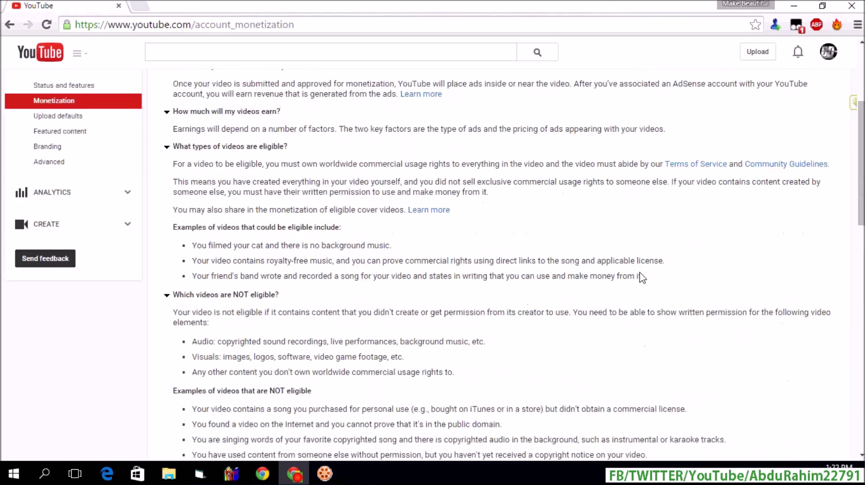
pyautogui.scroll(3, 423, 151)
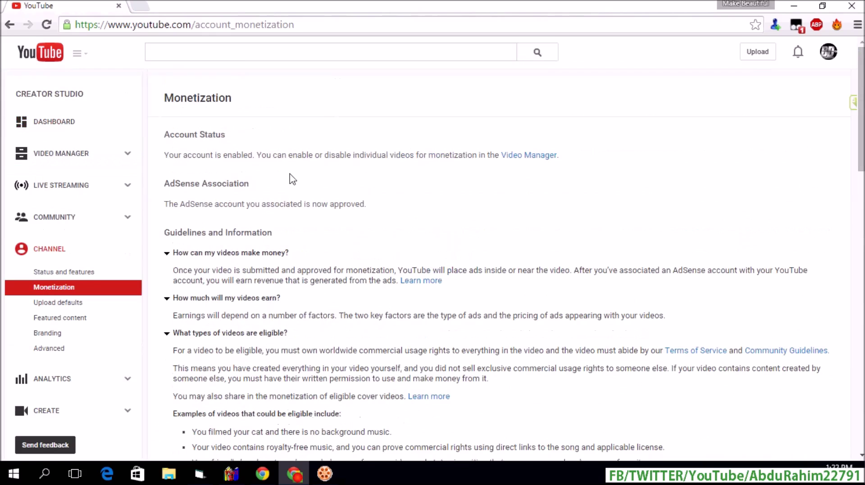